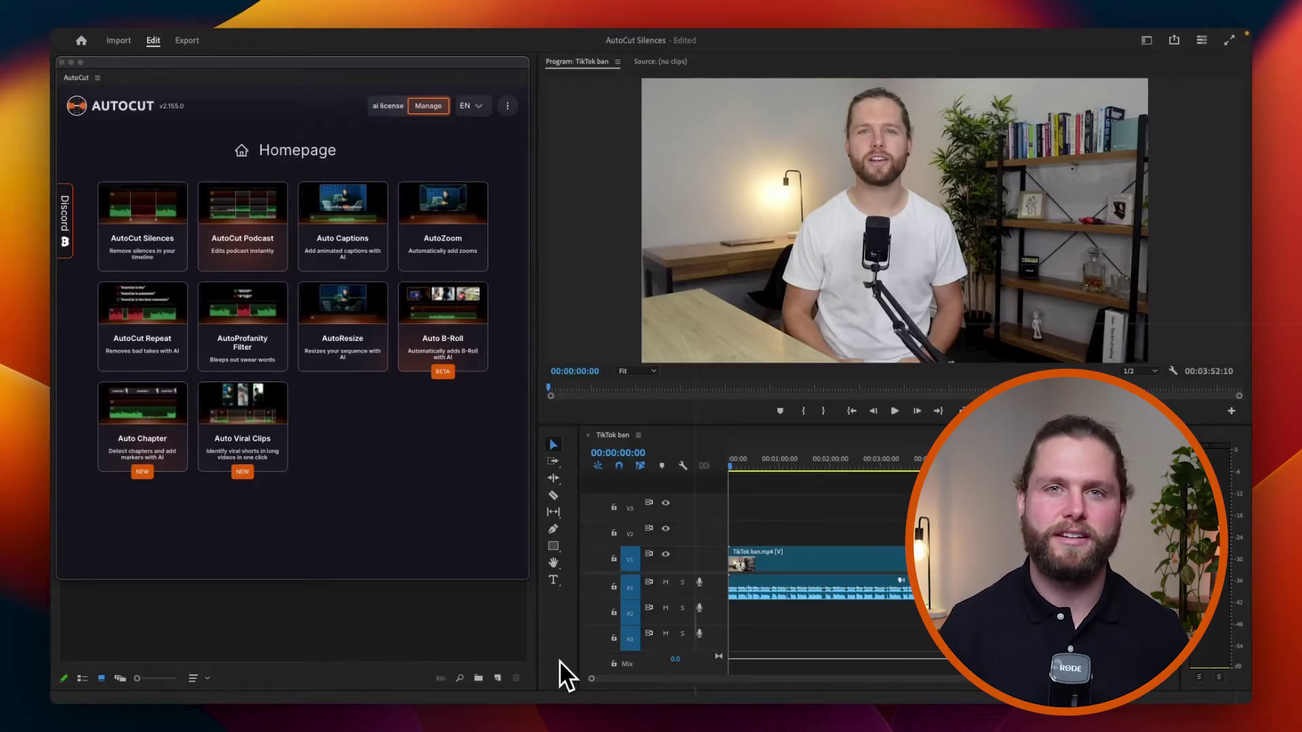
- Load the TikTok ban.mp4 clip into AutoCut Silences with noise level -10 dB
click(169, 250)
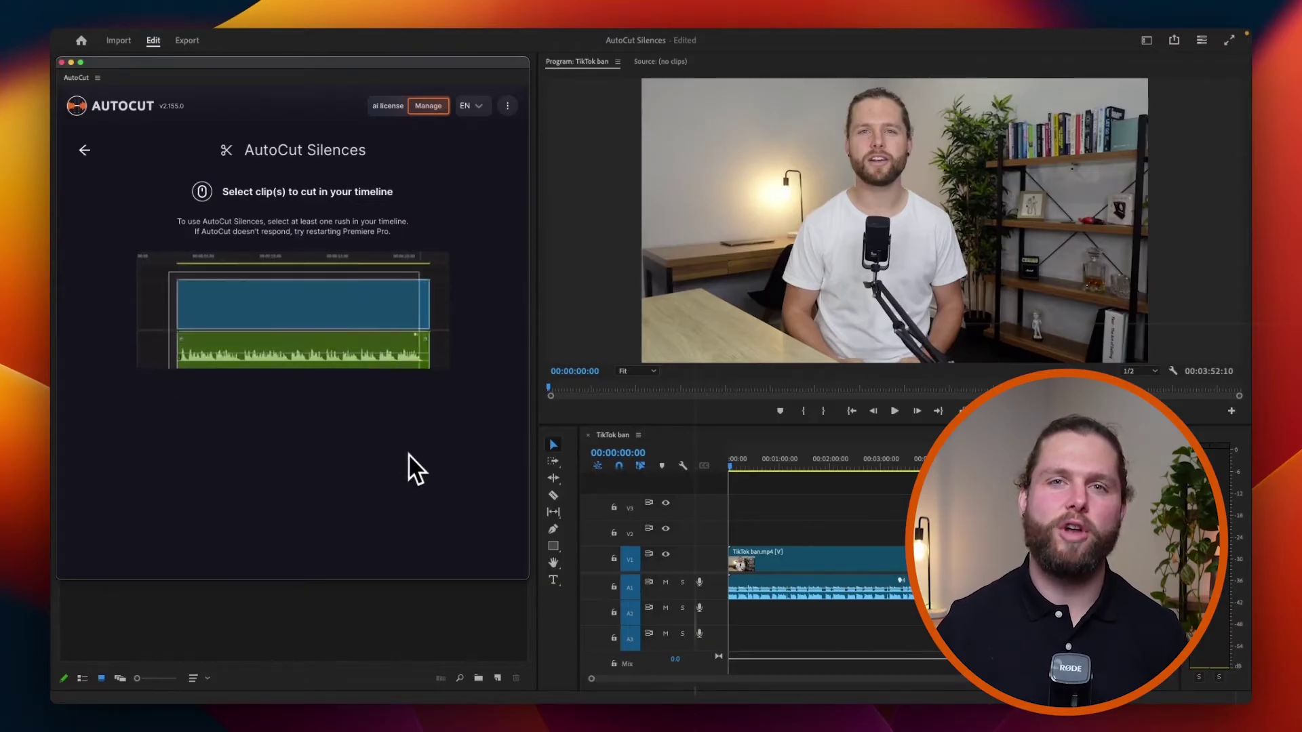
click(819, 565)
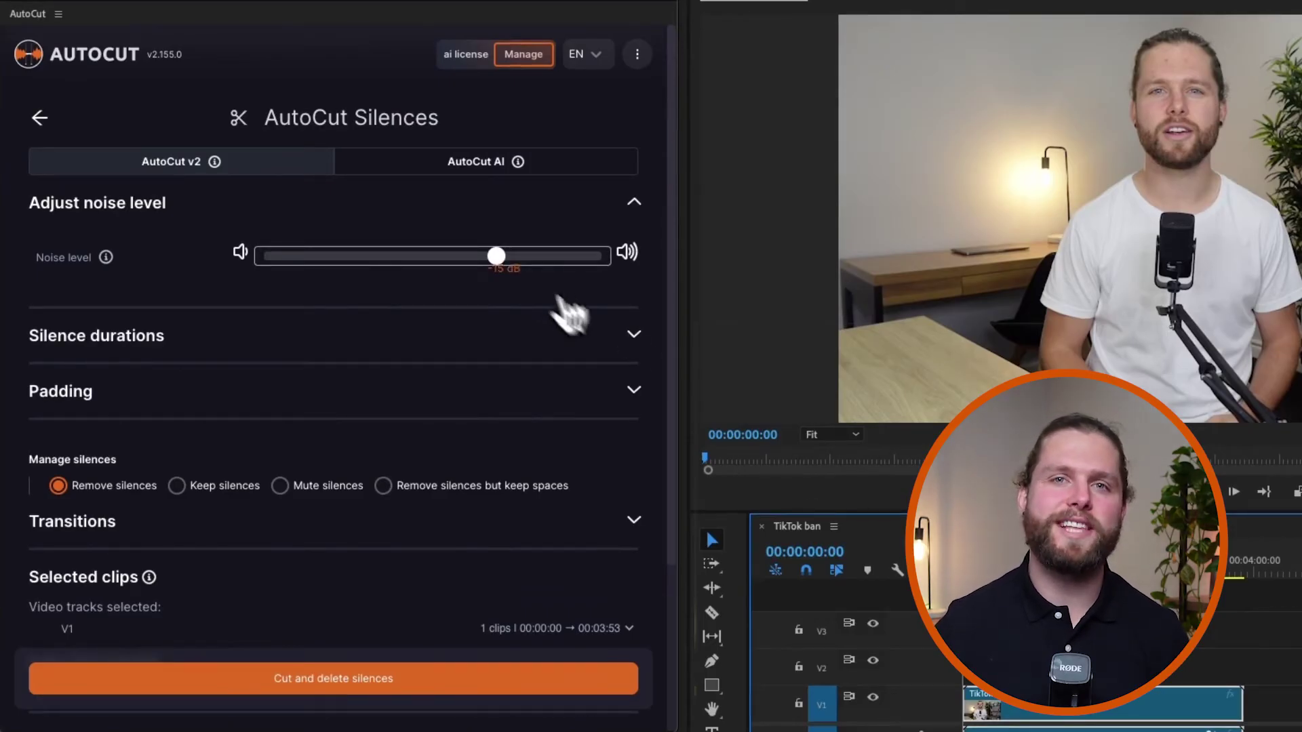
drag(498, 256, 529, 256)
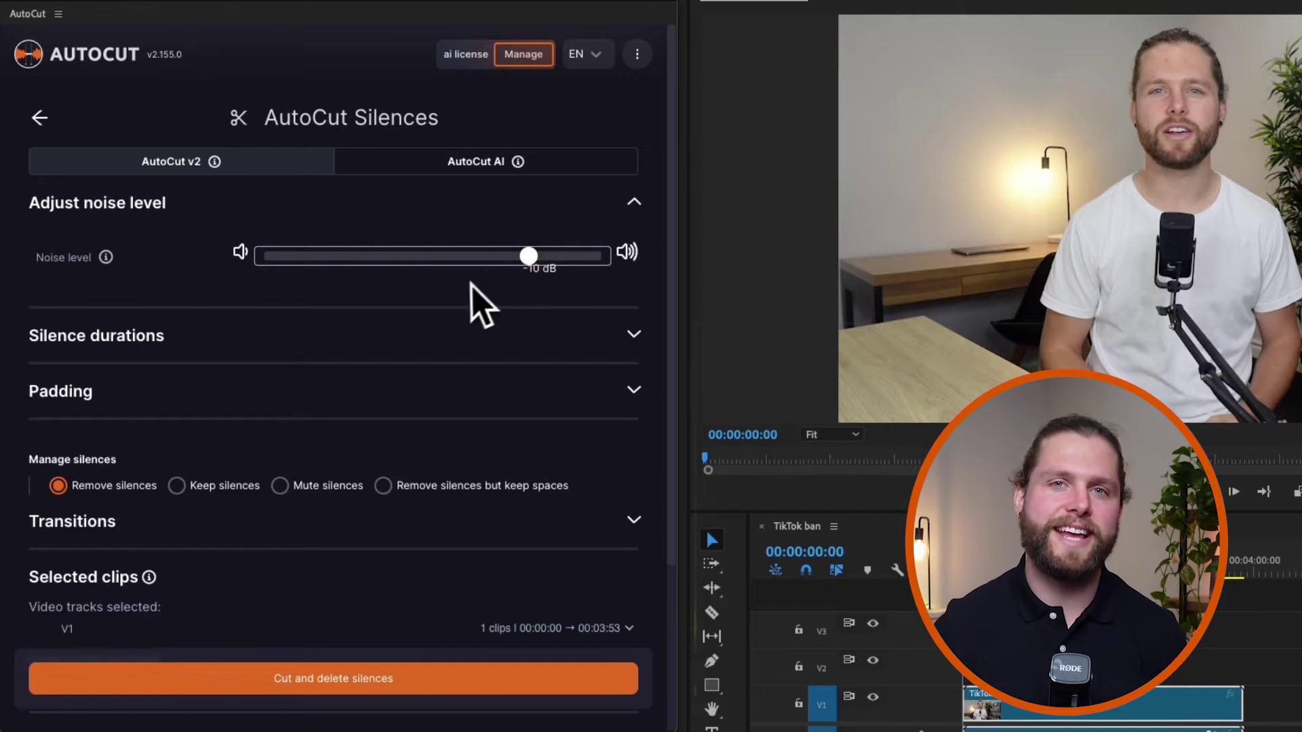
click(399, 342)
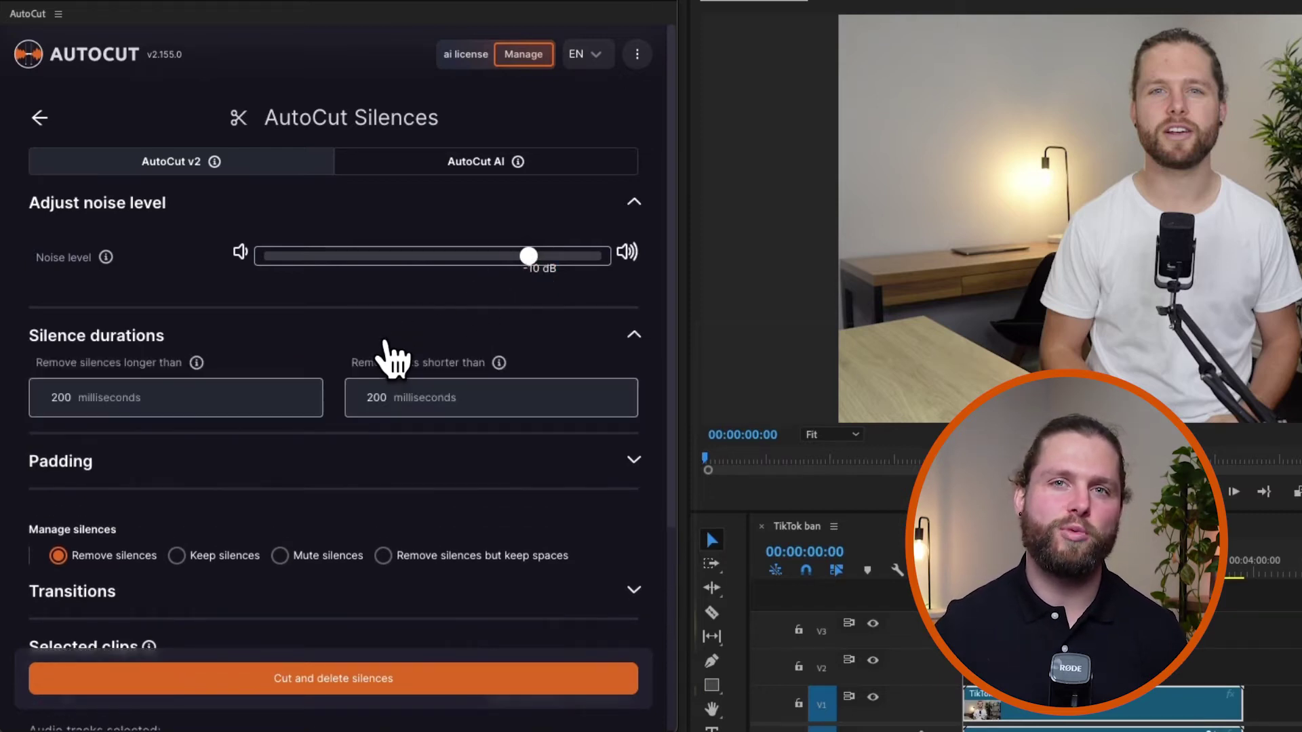
- Set the minimum silence length to 250 ms and minimum talk length to 400 ms
double_click(67, 396)
click(69, 398)
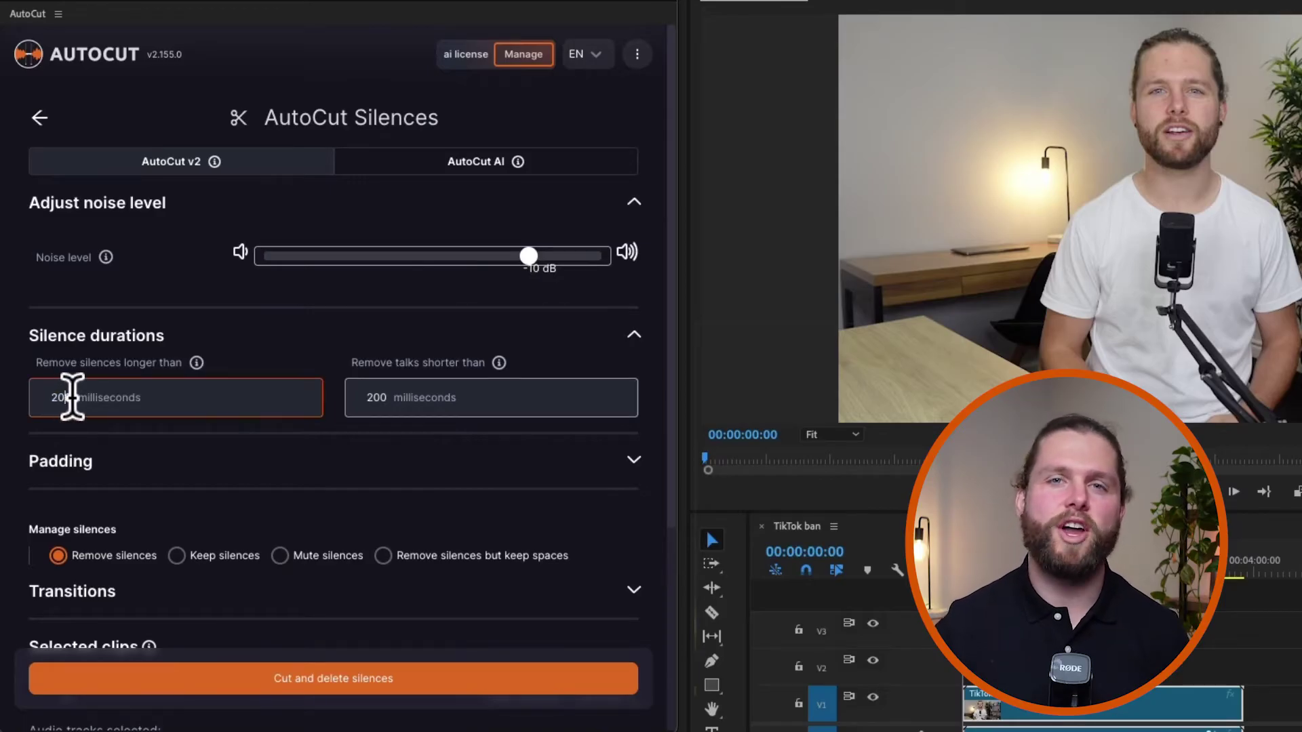
text(250)
click(365, 397)
text(4)
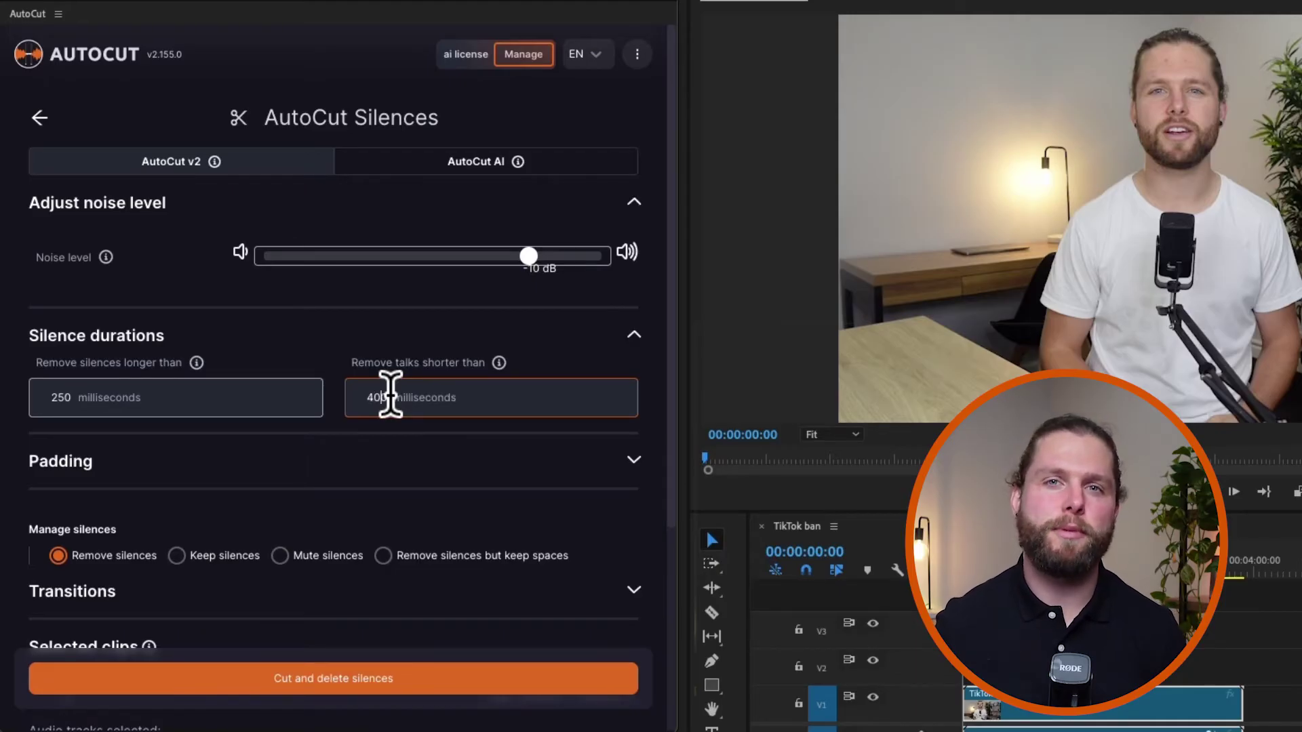
text(0)
key(Return)
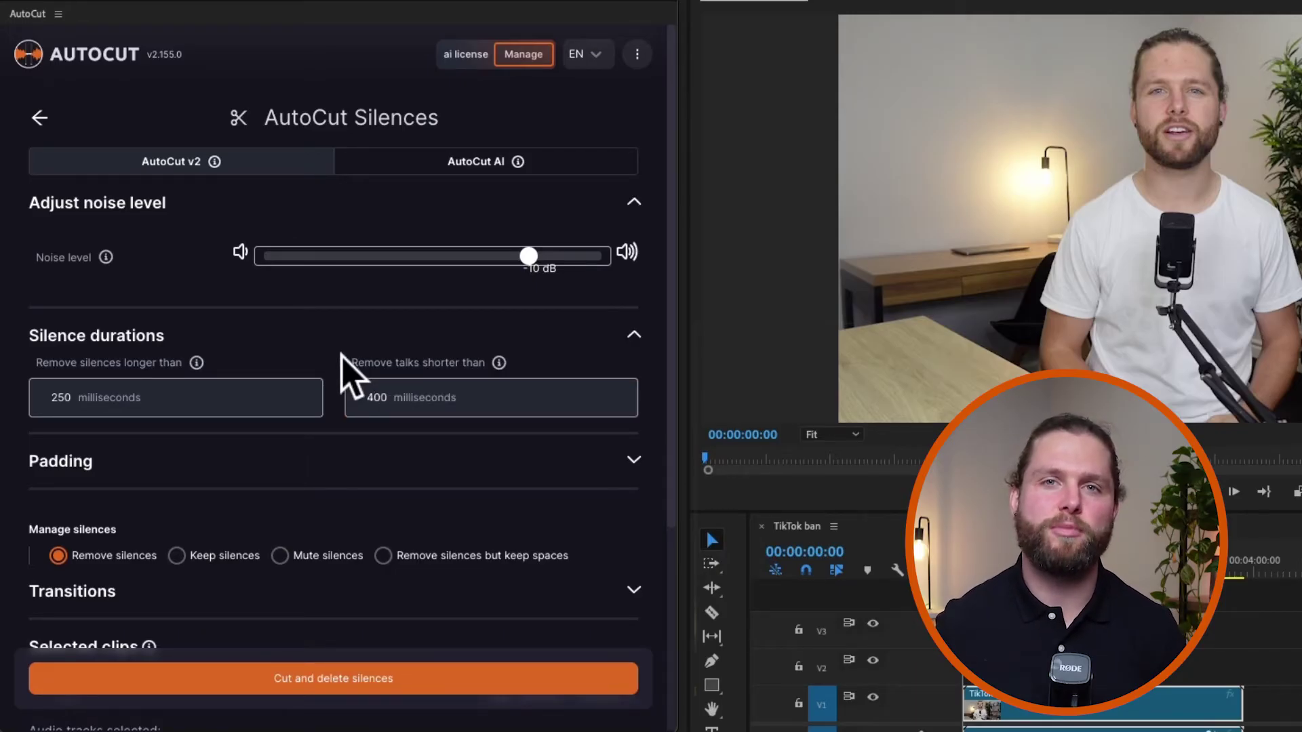
- Change the before and after padding values from 250 ms to 150 ms
click(391, 483)
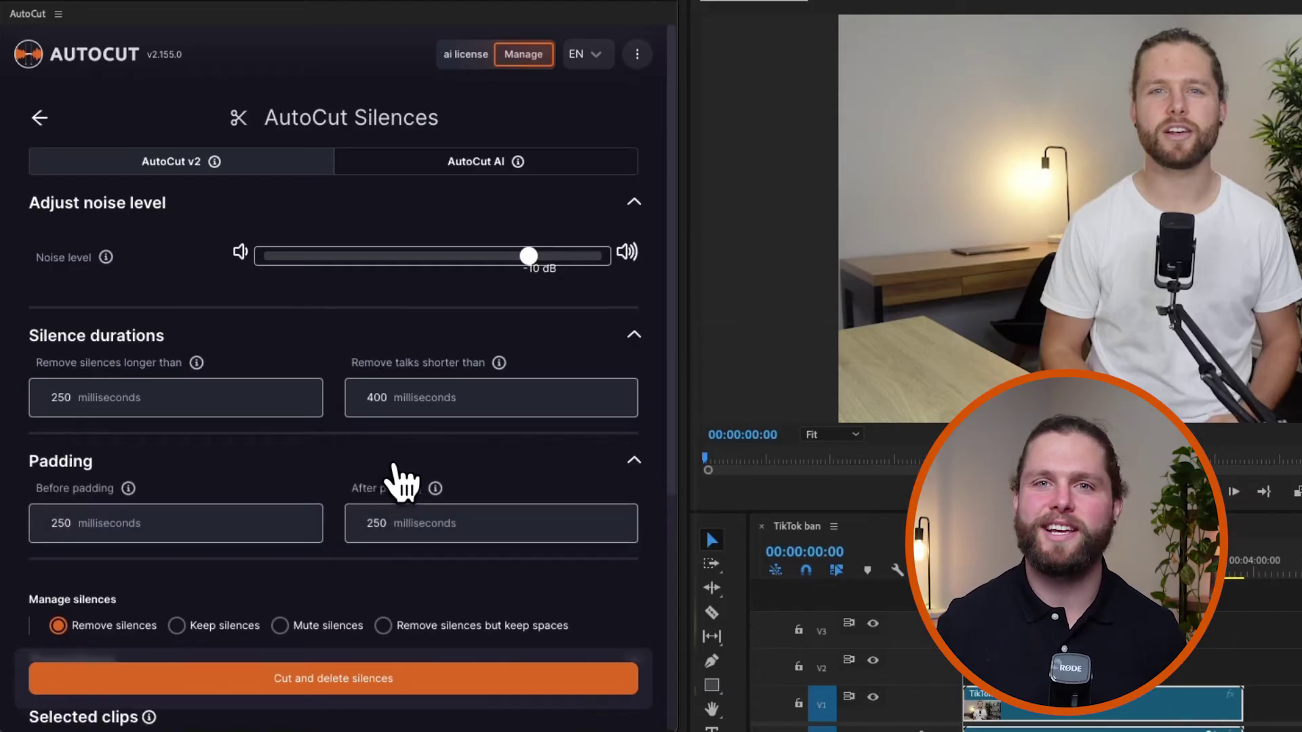
double_click(59, 523)
text(100)
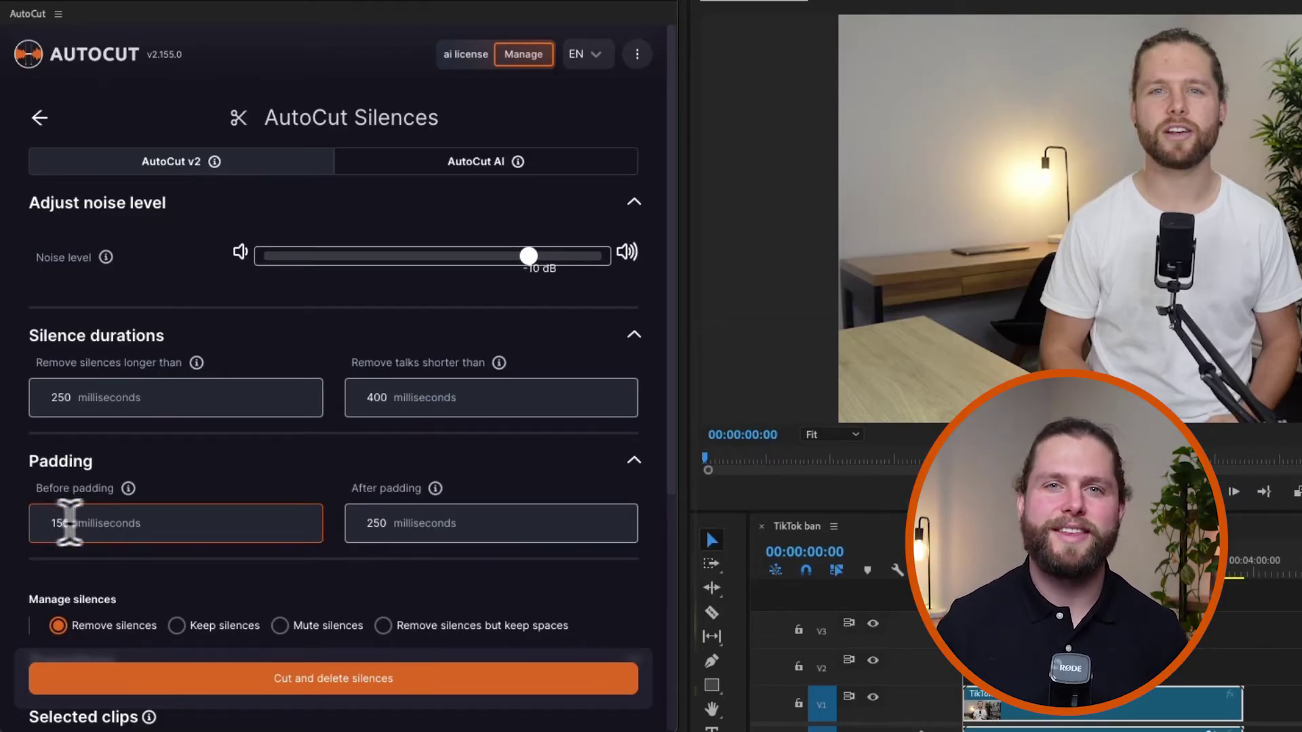
double_click(375, 521)
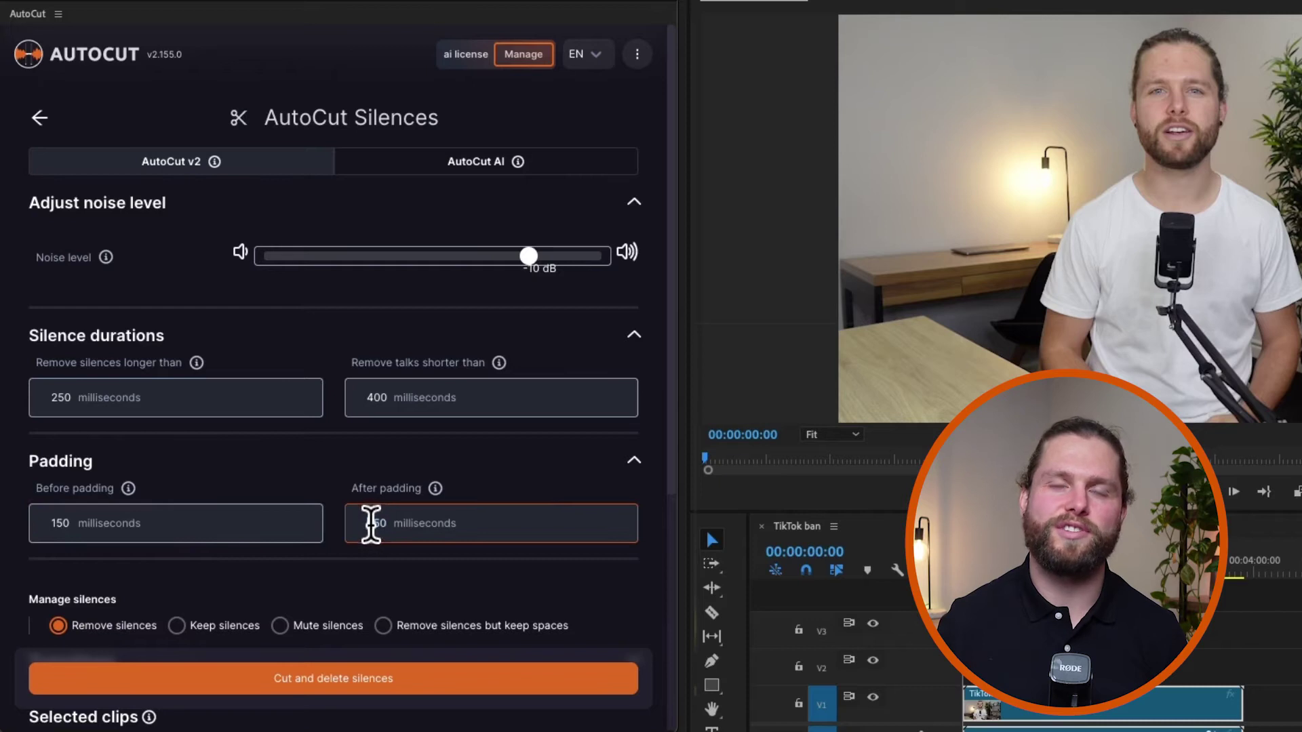
text(250)
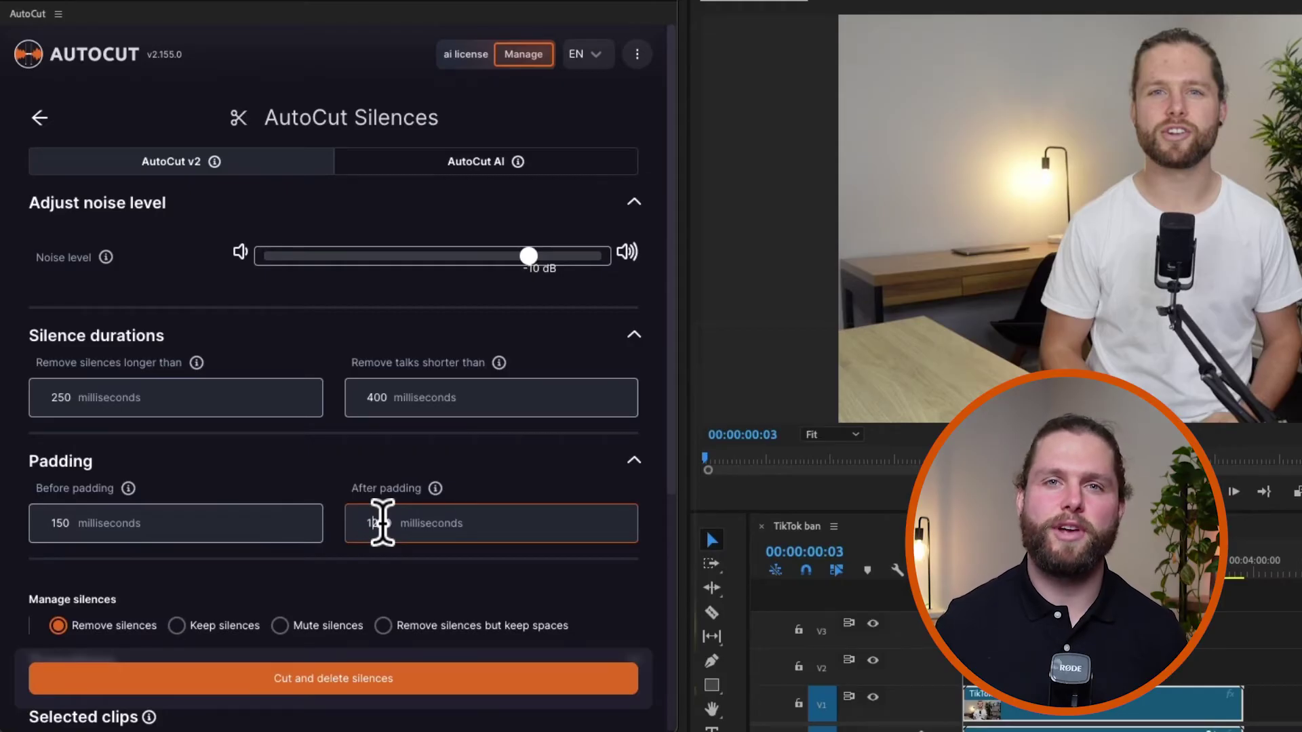
key(BackSpace)
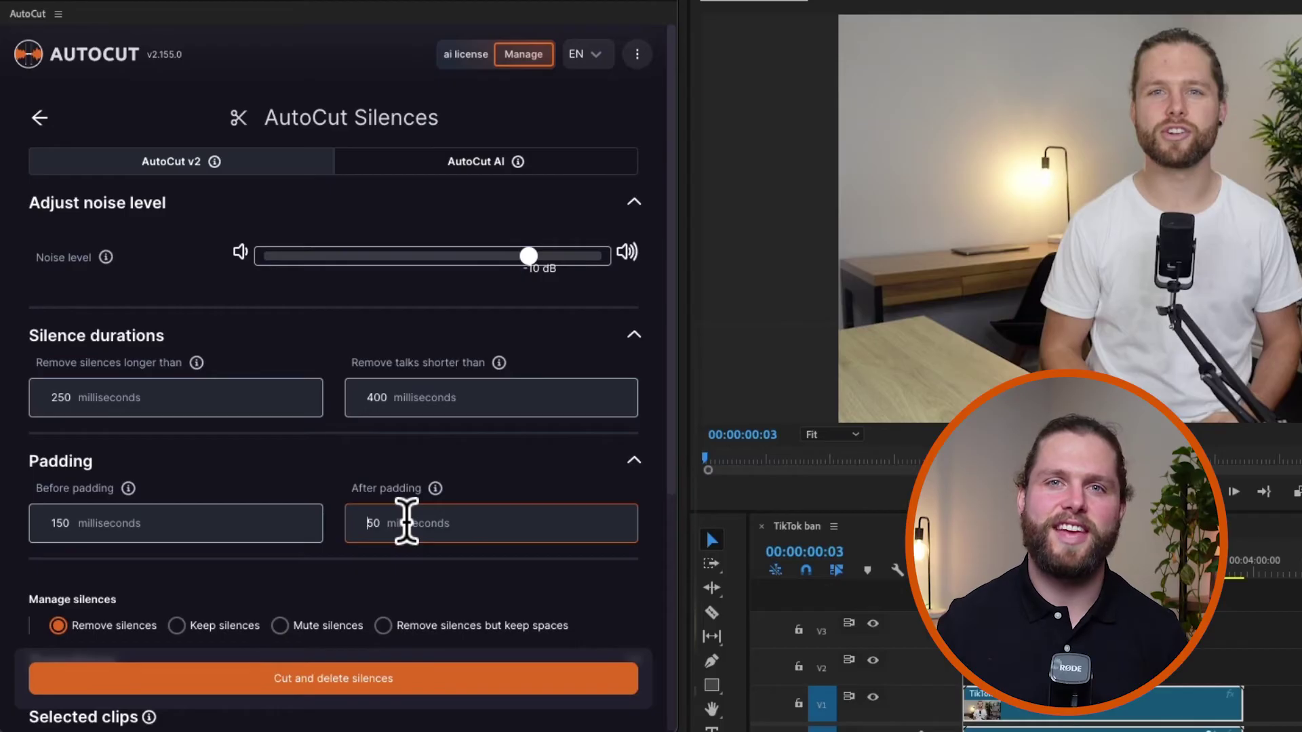
click(326, 464)
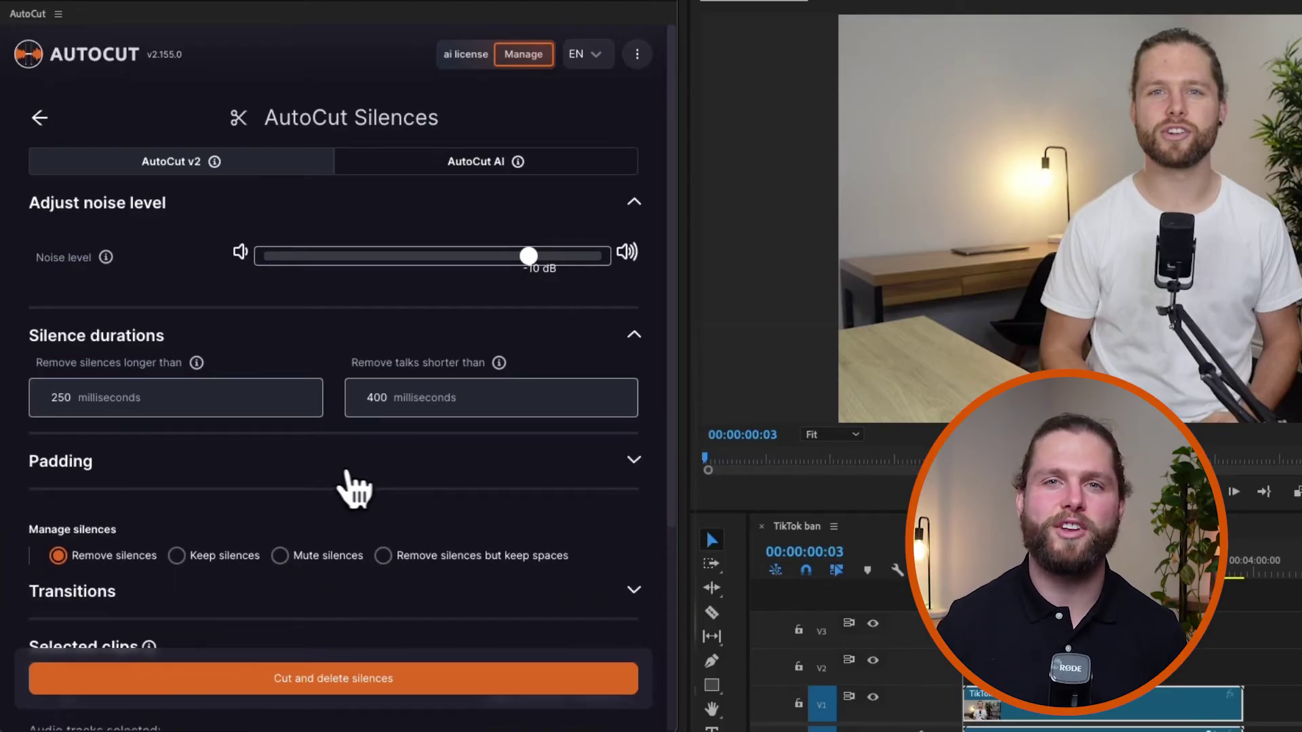
scroll(346, 483, down, 2)
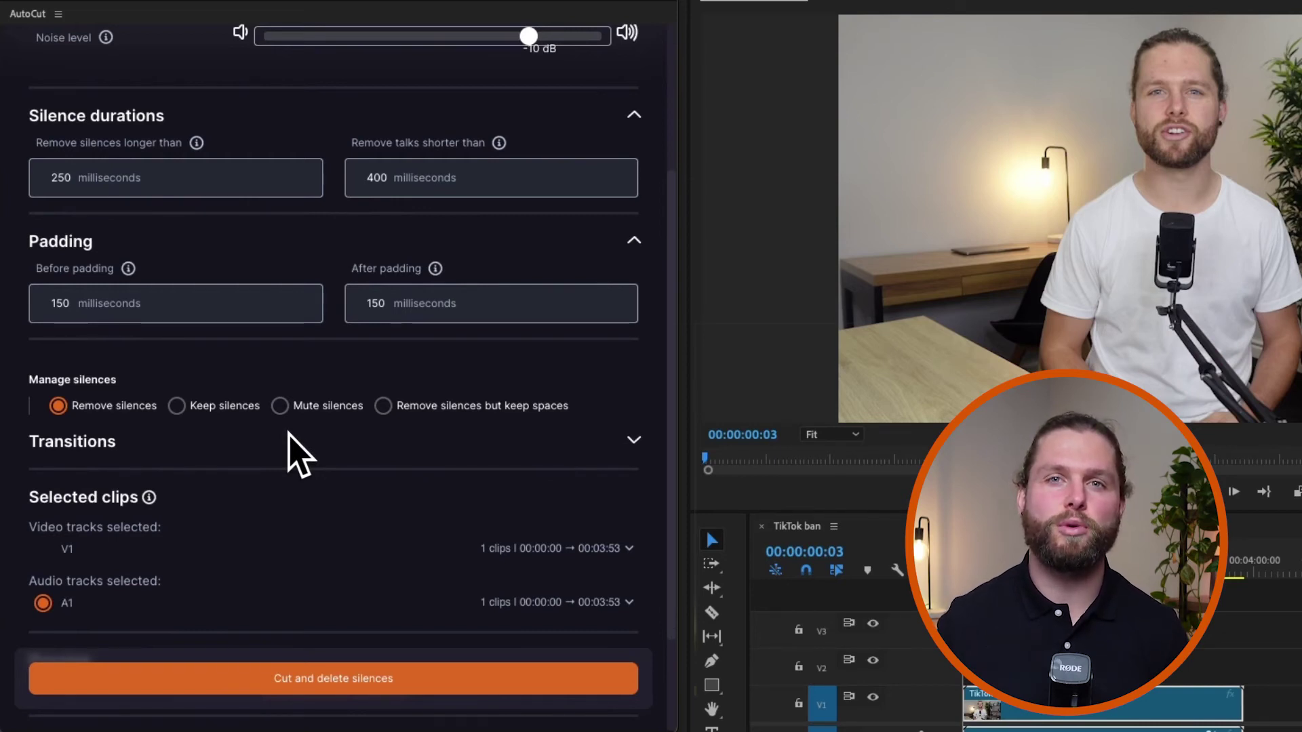
scroll(293, 453, down, 3)
- Generate the A1 waveform preview and step through its kept, margin and deleted regions
click(358, 554)
scroll(413, 508, down, 3)
scroll(415, 509, down, 3)
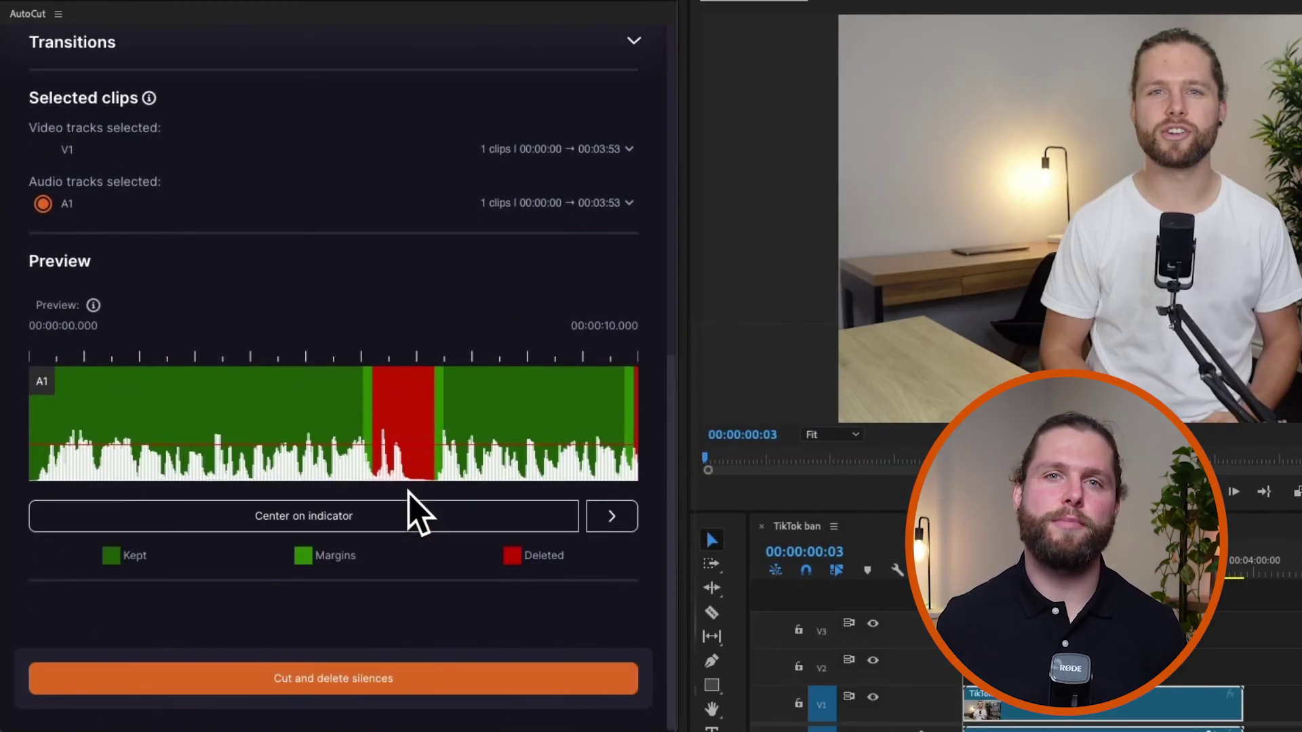
click(608, 529)
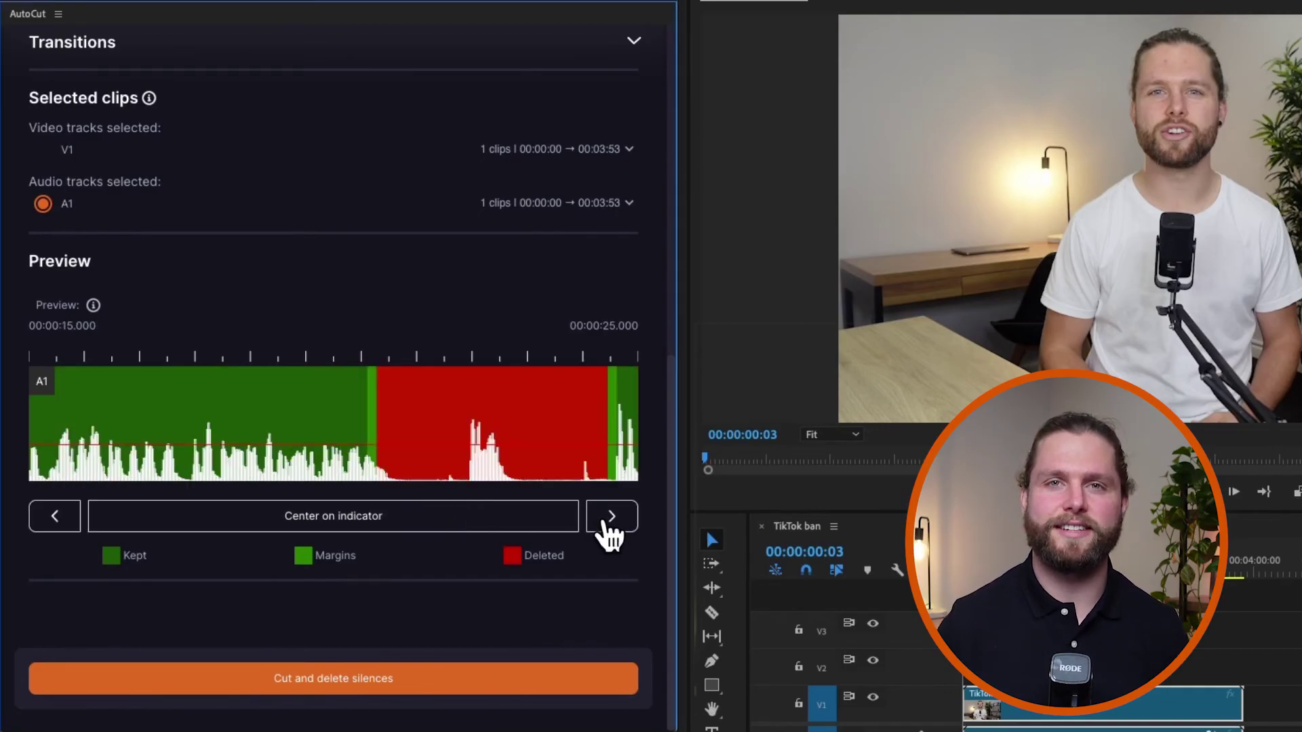
click(612, 533)
click(612, 518)
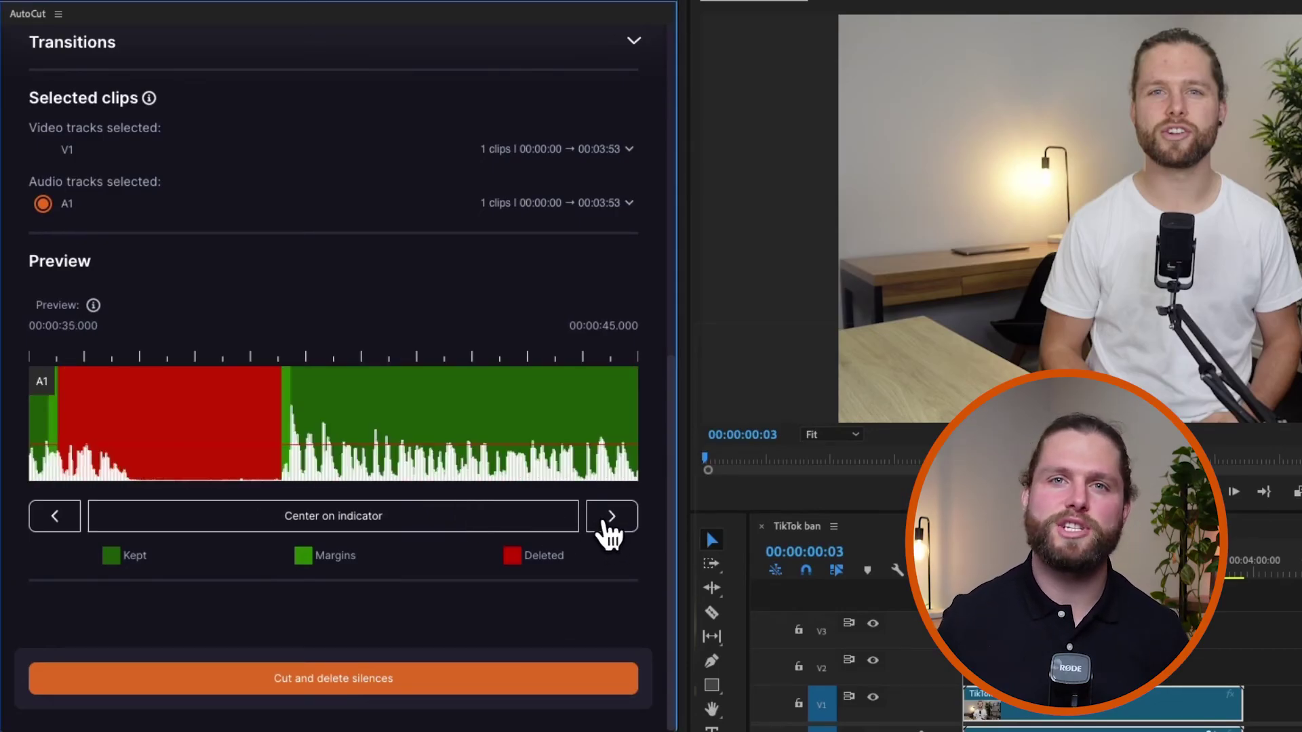
click(612, 517)
click(611, 517)
click(612, 518)
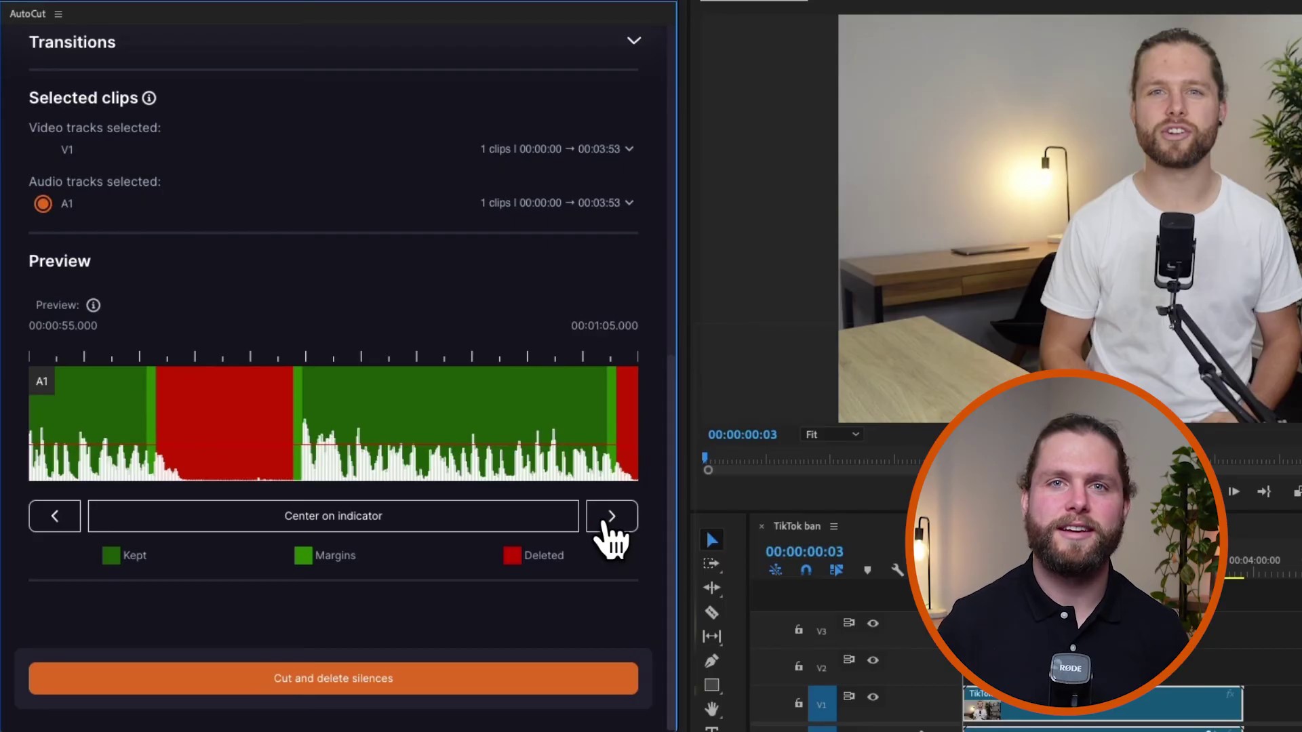
click(324, 519)
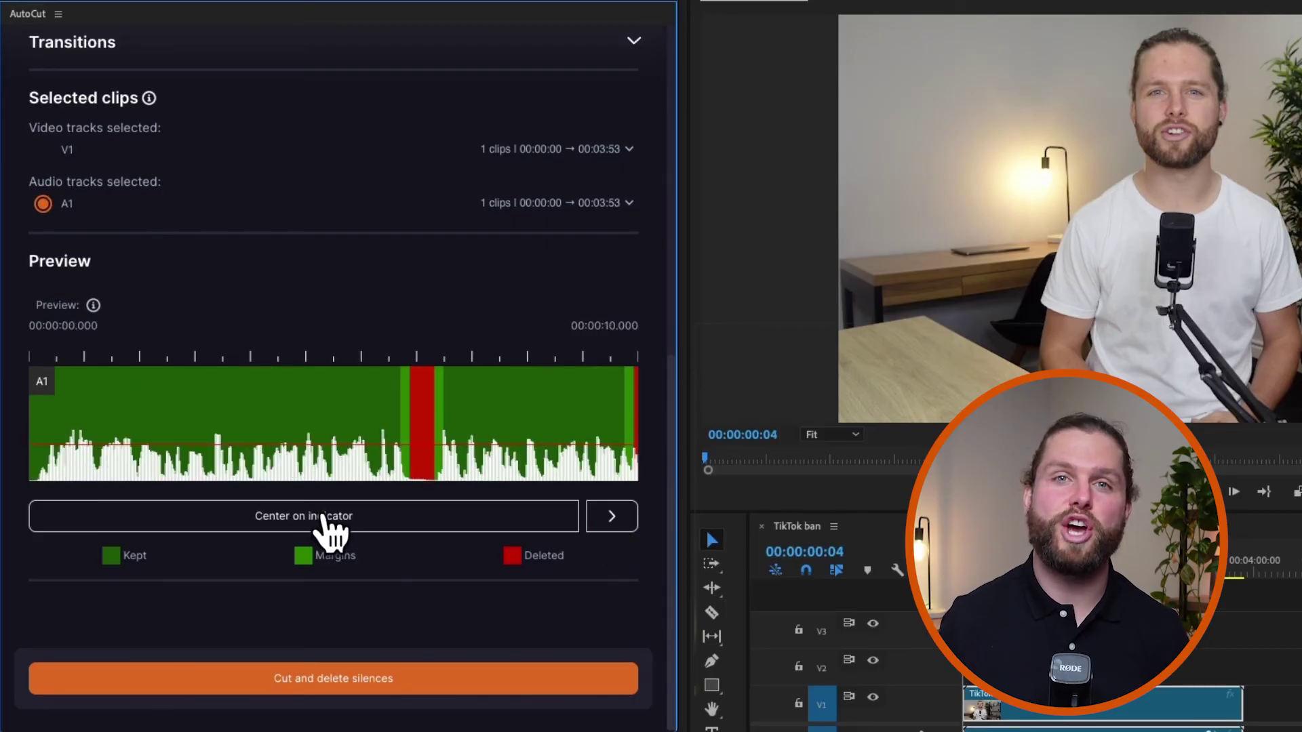
click(611, 519)
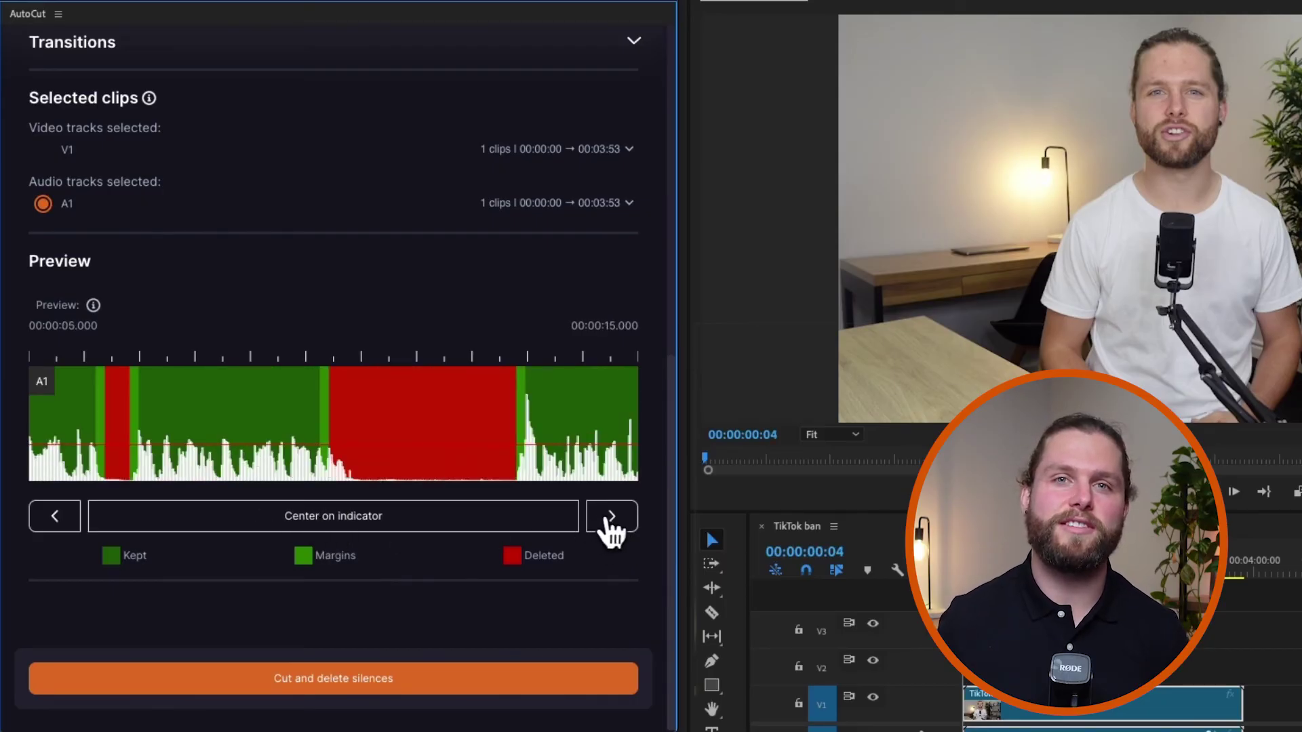
- Cut and delete the silences, then play back the trimmed 00:02:21:19 sequence
click(359, 679)
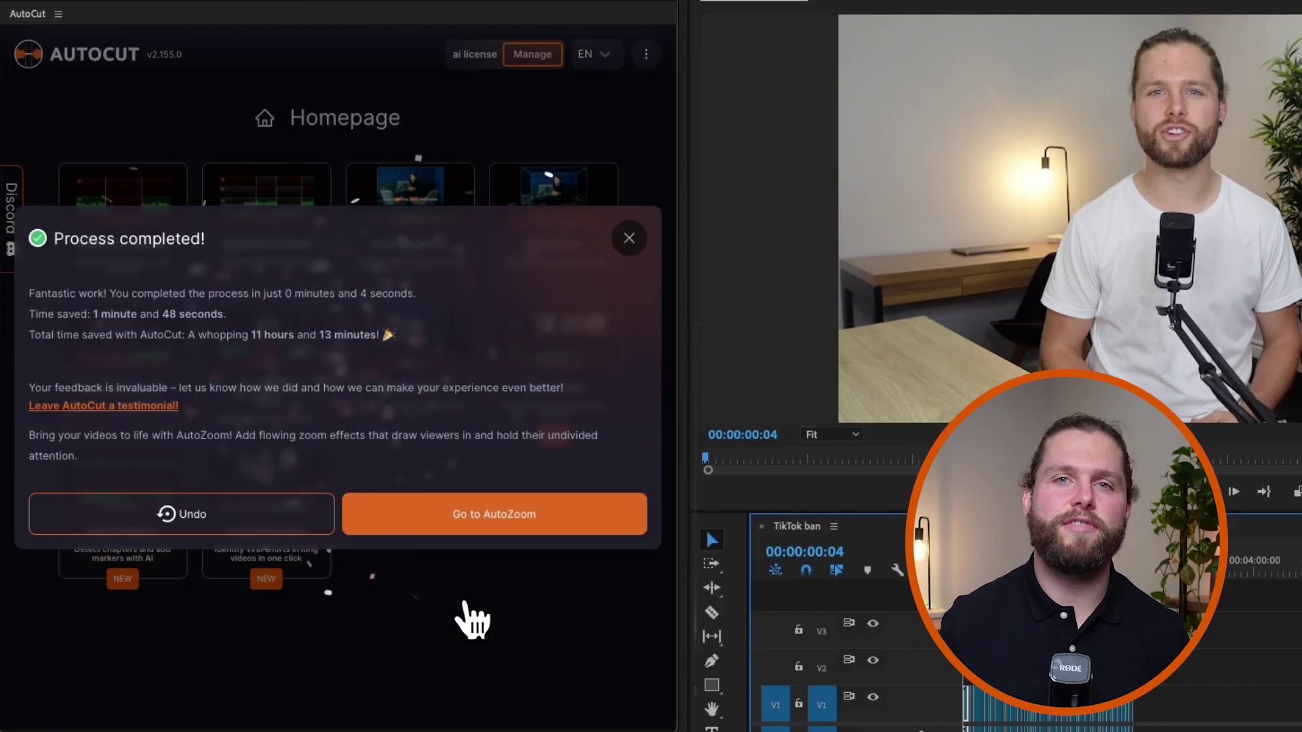
click(629, 240)
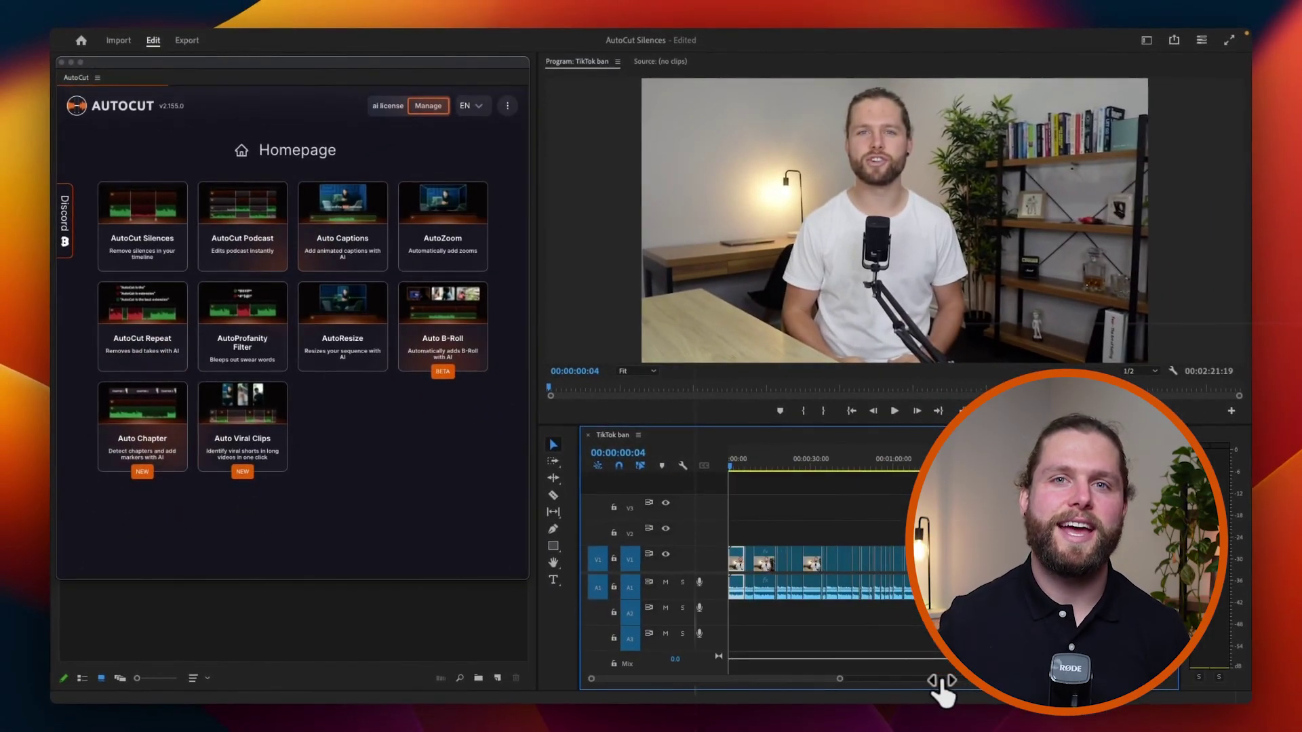
click(893, 412)
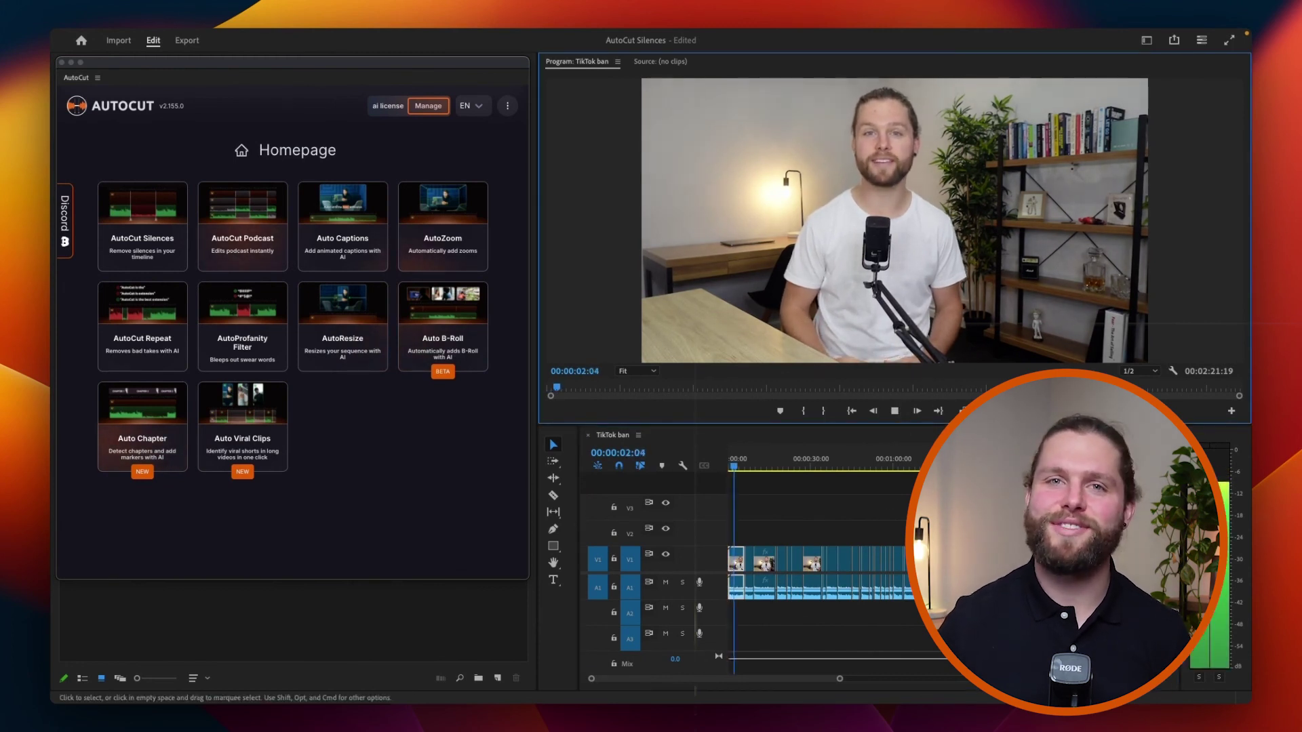